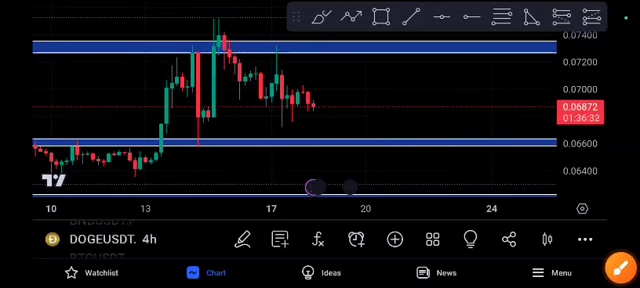
{"action": "scroll", "coordinate": [295, 100], "scroll_direction": "right", "scroll_amount": 3}
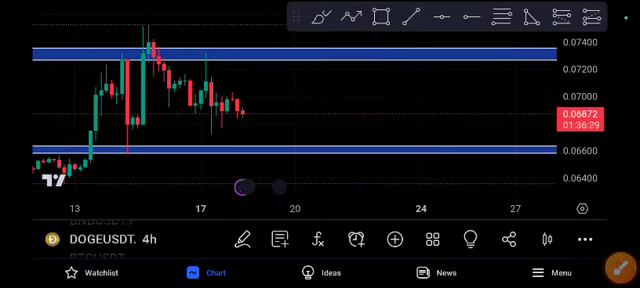
Sketch a red freehand arc with a downward arrow over the candles, then discard it
{"action": "left_click", "coordinate": [620, 266]}
{"action": "mouse_move", "coordinate": [72, 122]}
{"action": "left_mouse_down"}
{"action": "mouse_move", "coordinate": [143, 64]}
{"action": "mouse_move", "coordinate": [258, 100]}
{"action": "left_mouse_up"}
{"action": "left_click_drag", "start_coordinate": [212, 124], "coordinate": [257, 132]}
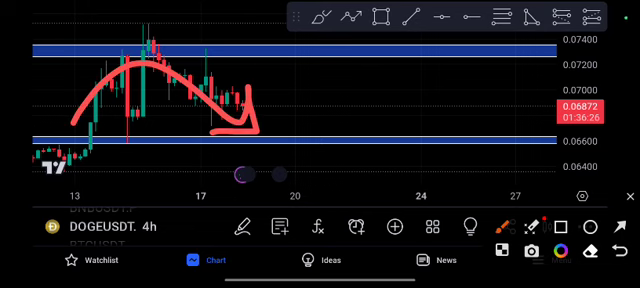
{"action": "left_click", "coordinate": [620, 226]}
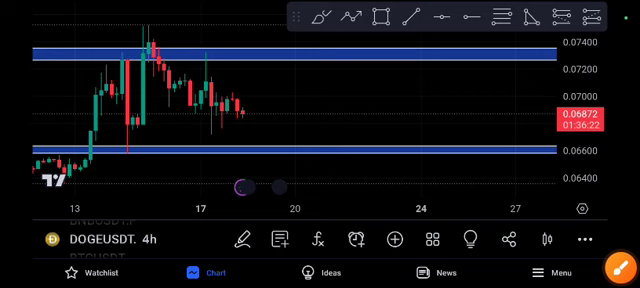
{"action": "left_click", "coordinate": [620, 268]}
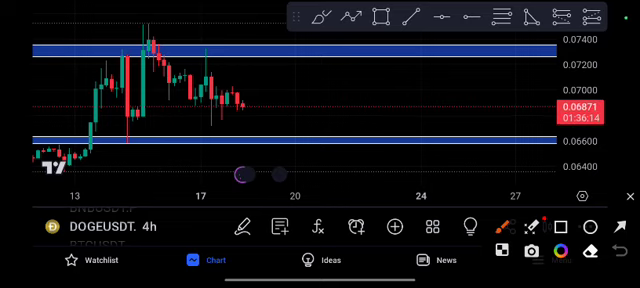
Erase a trial arrow and D-shaped stroke, then draw an arrow dipping to support and rallying
{"action": "left_click_drag", "start_coordinate": [228, 97], "coordinate": [270, 143]}
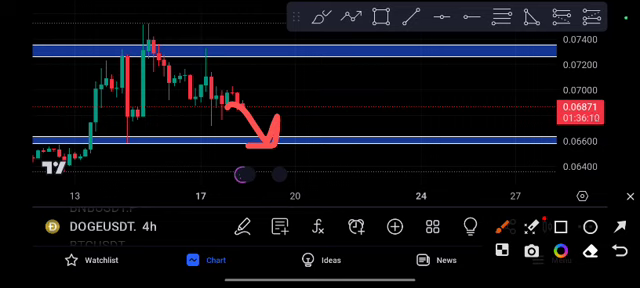
{"action": "mouse_move", "coordinate": [322, 130]}
{"action": "left_mouse_down"}
{"action": "mouse_move", "coordinate": [322, 152]}
{"action": "mouse_move", "coordinate": [264, 128]}
{"action": "left_mouse_up"}
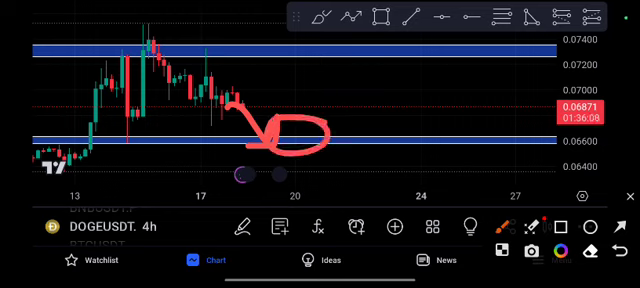
{"action": "left_click", "coordinate": [590, 253]}
{"action": "left_click", "coordinate": [295, 135]}
{"action": "left_click", "coordinate": [250, 115]}
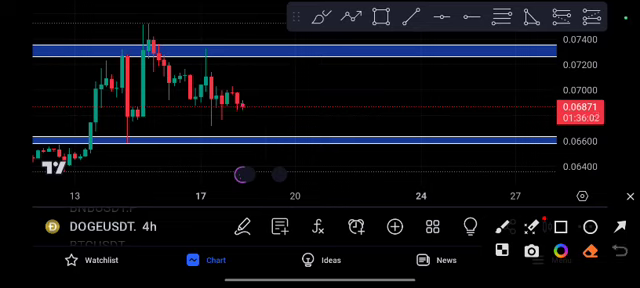
{"action": "left_click_drag", "start_coordinate": [224, 102], "coordinate": [316, 42]}
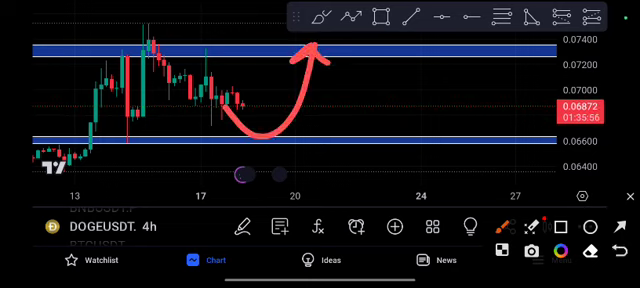
Add loops circling the dip at the 0.066 support and the target above resistance
{"action": "left_click_drag", "start_coordinate": [284, 124], "coordinate": [292, 132]}
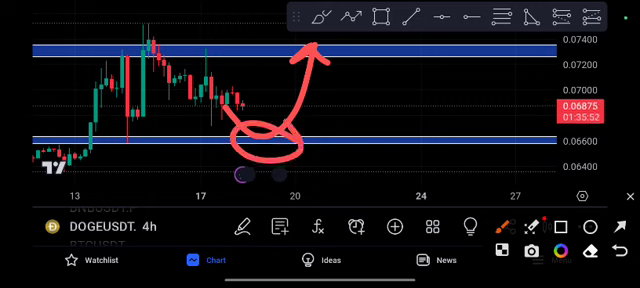
{"action": "left_click_drag", "start_coordinate": [255, 32], "coordinate": [262, 42]}
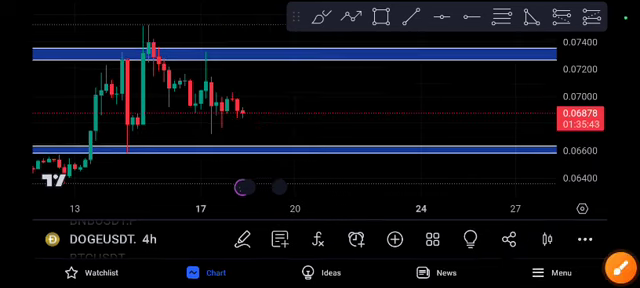
{"action": "left_click", "coordinate": [617, 266]}
Draw a U-shaped dip-then-rally arrow with a loop, then undo it
{"action": "mouse_move", "coordinate": [227, 96]}
{"action": "left_mouse_down"}
{"action": "mouse_move", "coordinate": [301, 74]}
{"action": "mouse_move", "coordinate": [308, 46]}
{"action": "mouse_move", "coordinate": [317, 57]}
{"action": "left_mouse_up"}
{"action": "left_click_drag", "start_coordinate": [293, 131], "coordinate": [300, 50]}
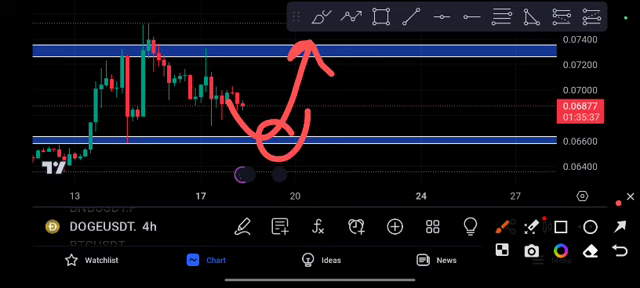
{"action": "left_click", "coordinate": [620, 250]}
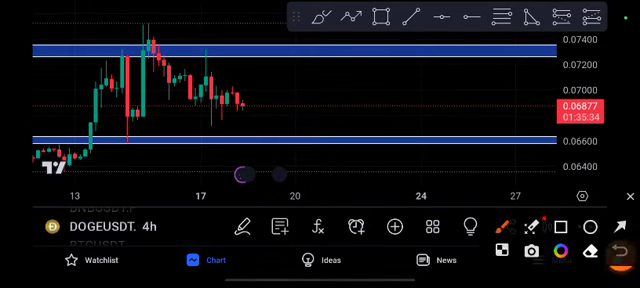